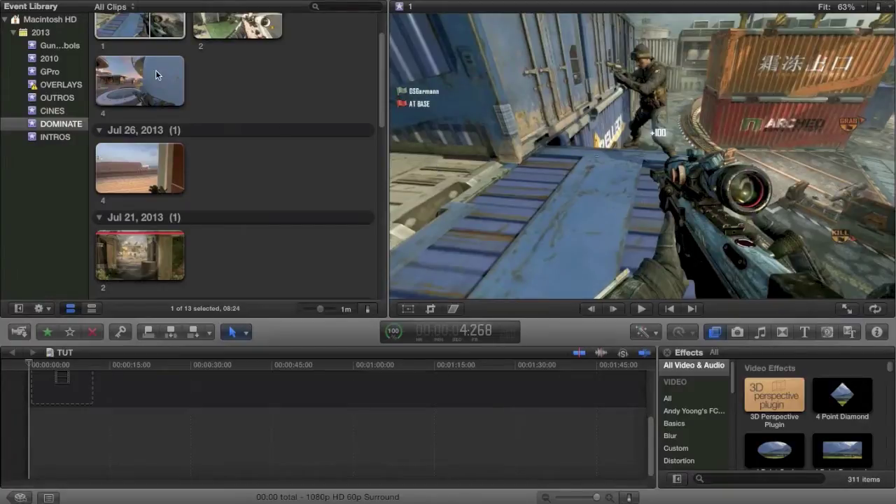
Scroll the DOMINATE event browser up to the Aug 7, 2013 gameplay clips
scroll(248, 114, up, 3)
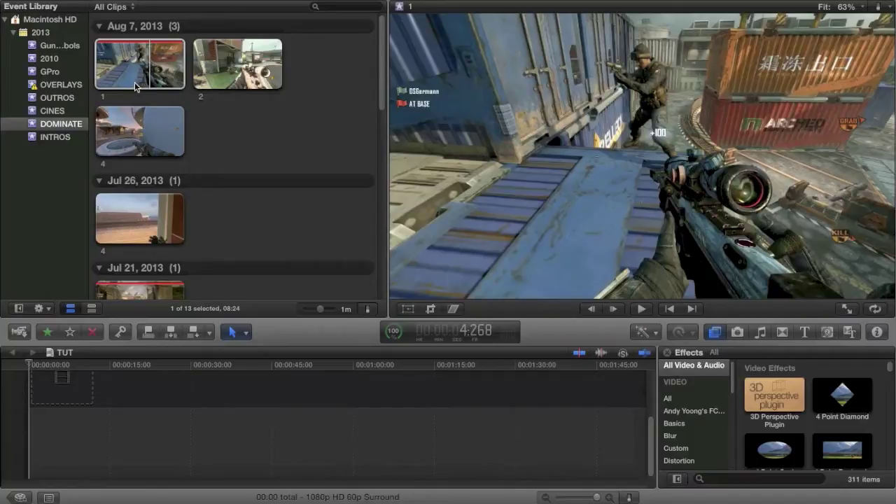
Add gameplay clip 1 (08:04) to an enlarged TUT timeline and zoom in on it
key(super+1)
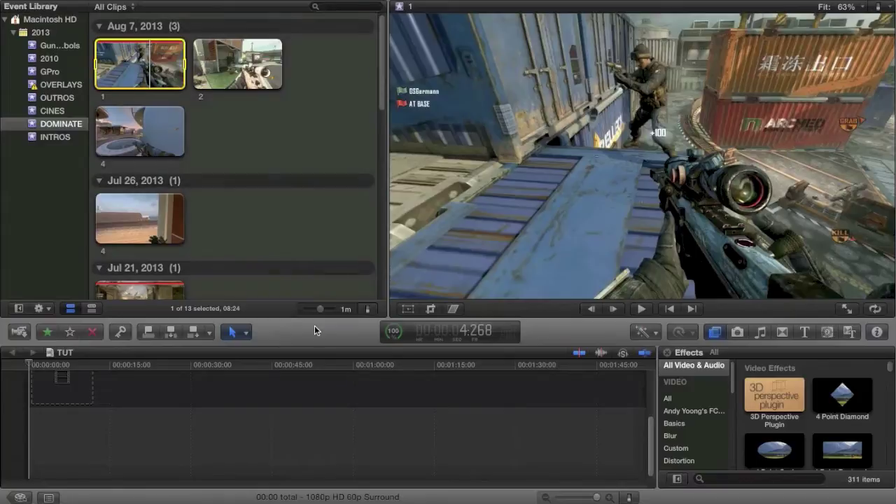
drag(323, 332, 347, 268)
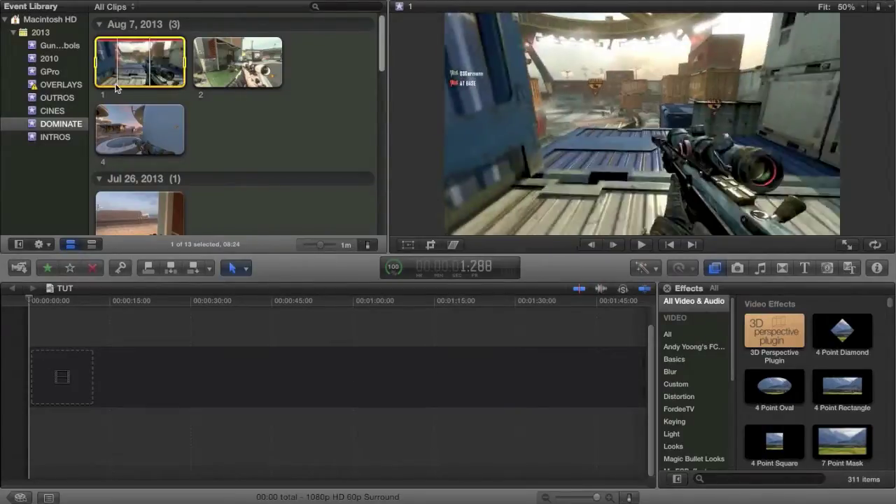
drag(120, 70, 54, 413)
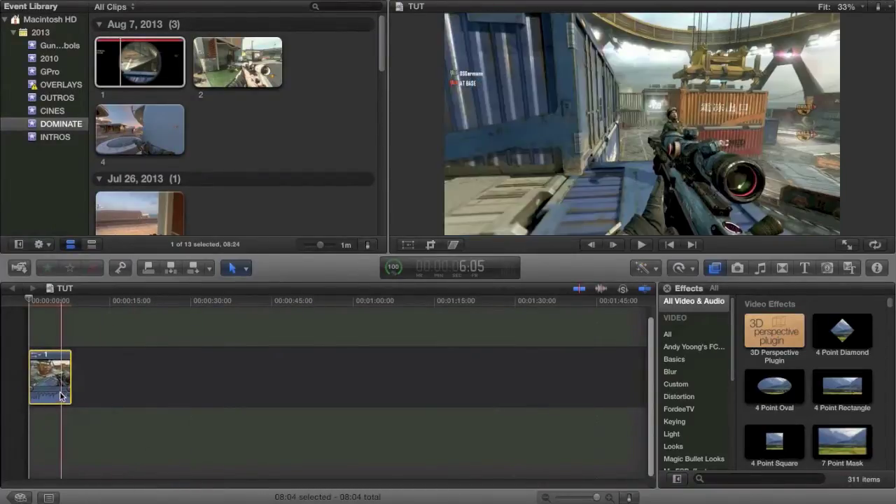
click(609, 497)
click(609, 498)
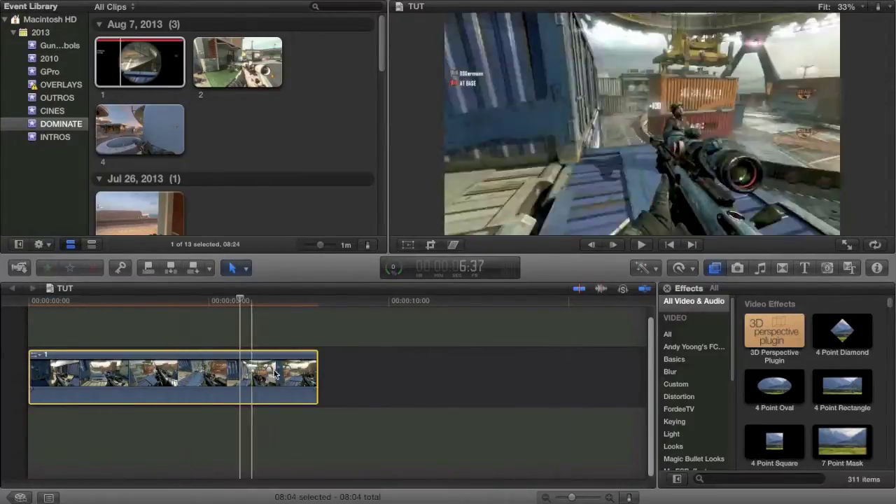
Blade the clip at two close points to isolate a short 00:25 middle piece
click(609, 497)
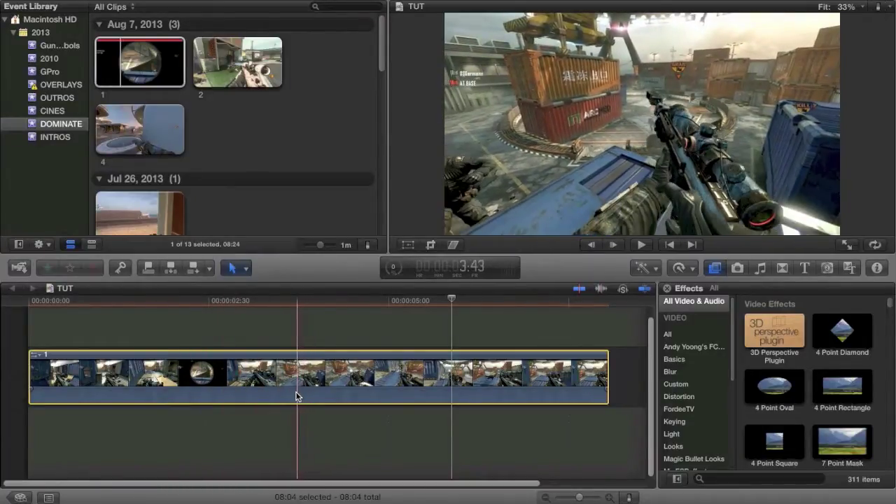
key(b)
click(295, 391)
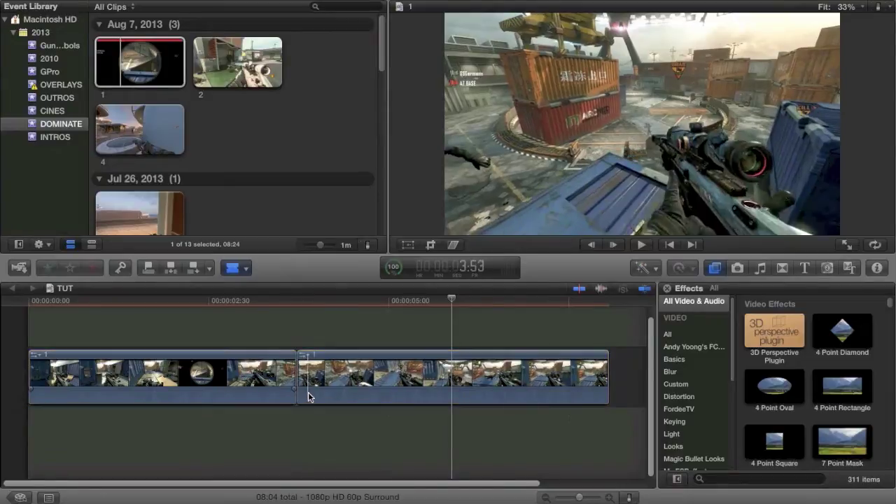
click(326, 391)
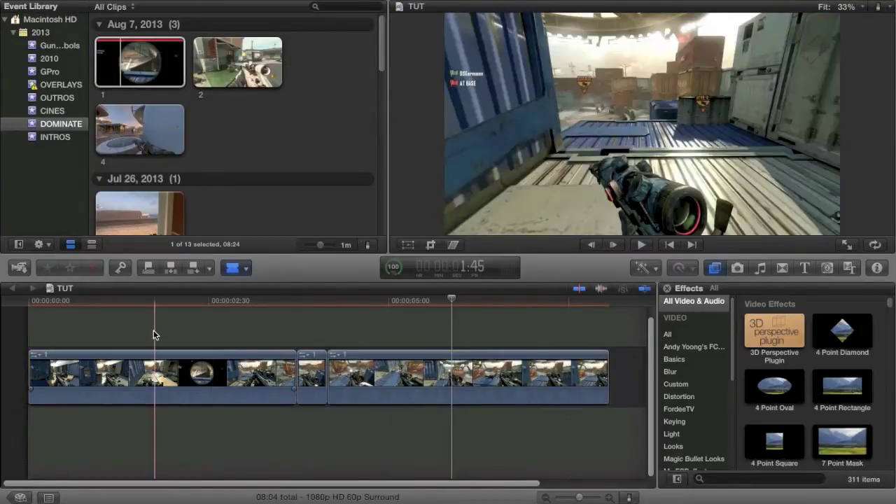
key(a)
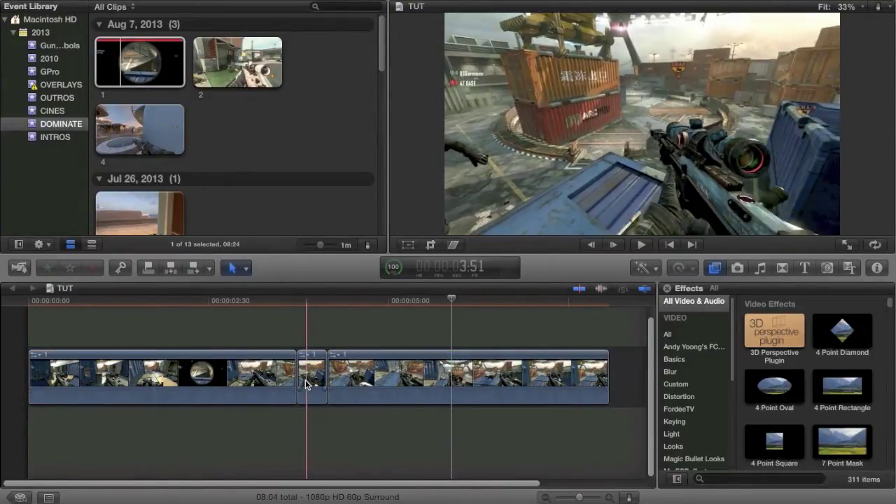
key(r)
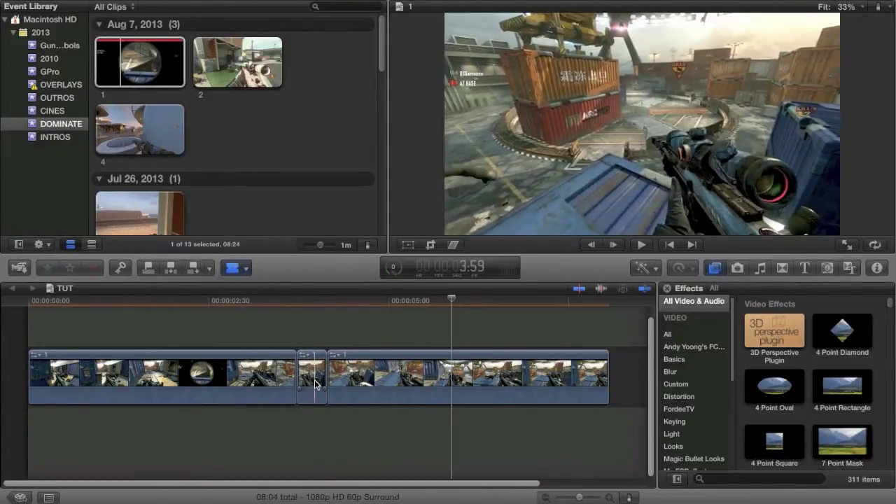
Apply Speed Ramp to 0% on the short middle piece, stretching it to 00:50
key(a)
click(315, 382)
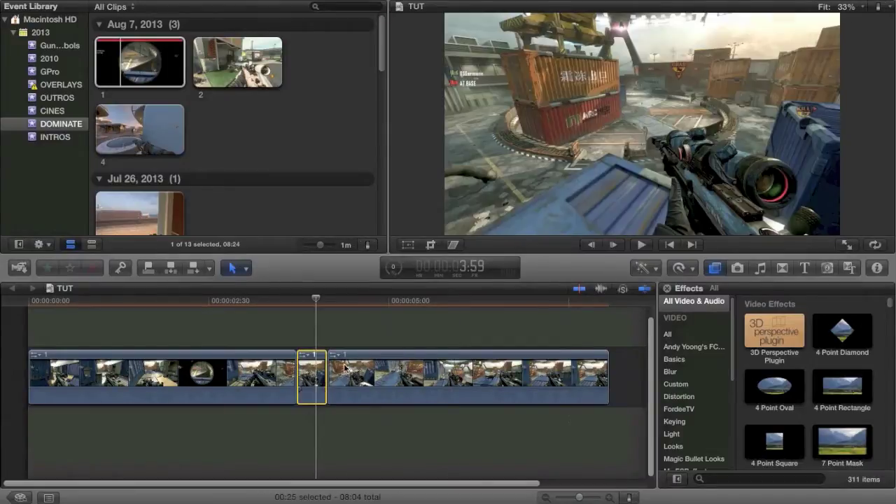
click(685, 273)
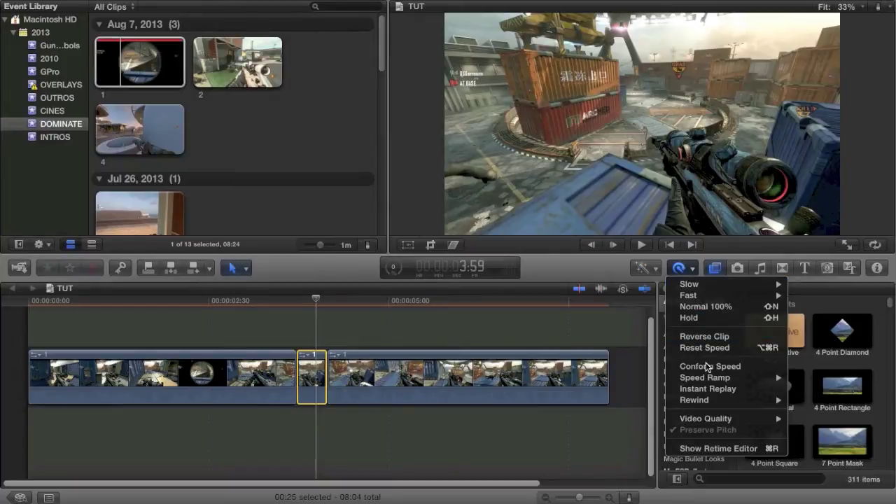
mouse_move(710, 382)
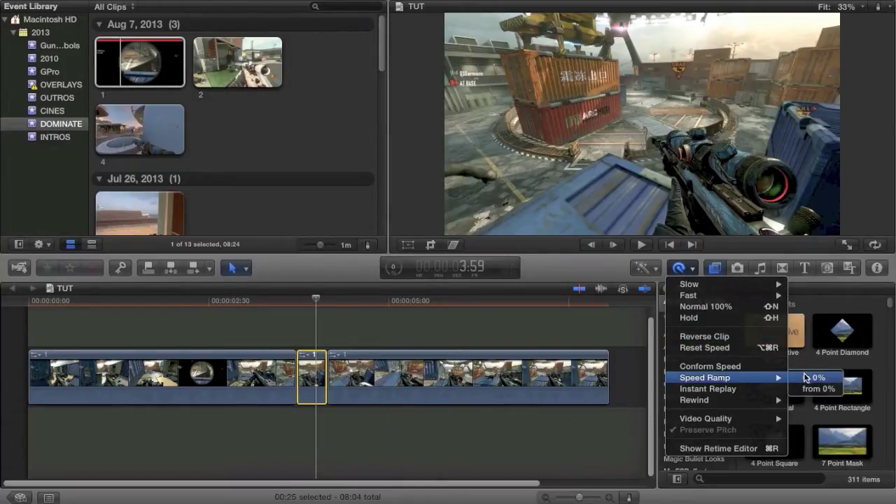
click(805, 377)
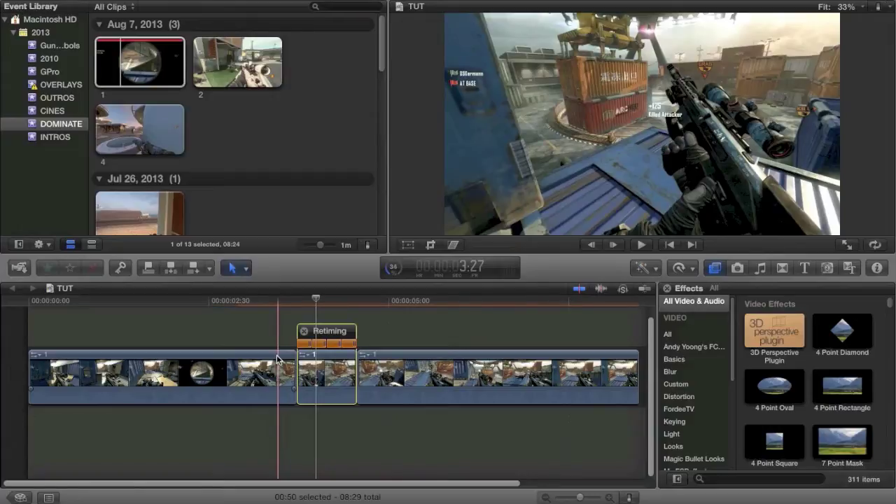
click(277, 360)
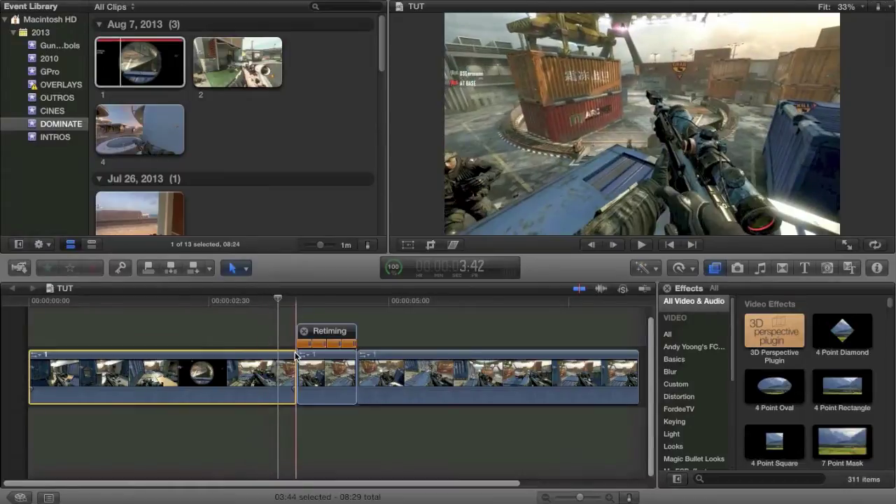
Preview the ramp, then raise its first step from 68% to 96%
key(space)
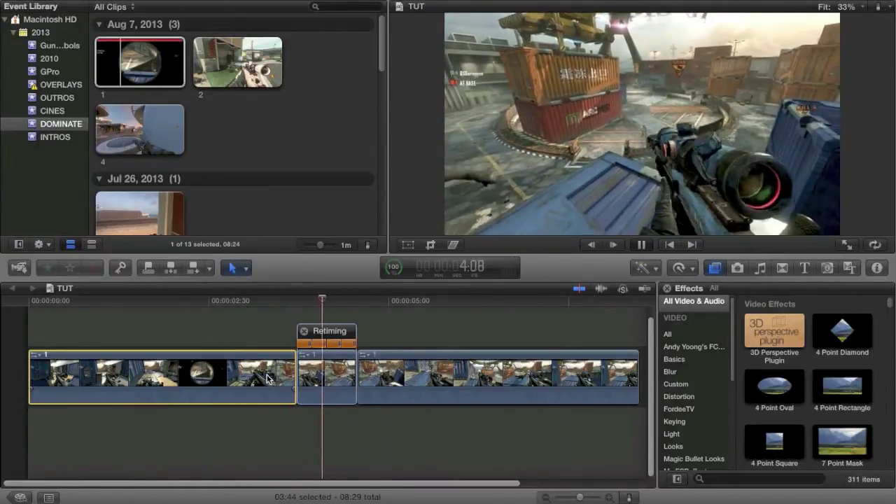
key(space)
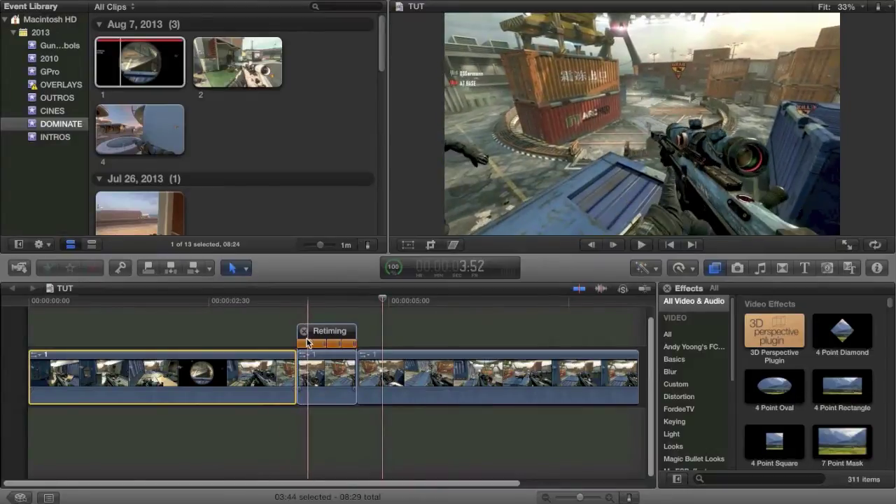
click(608, 498)
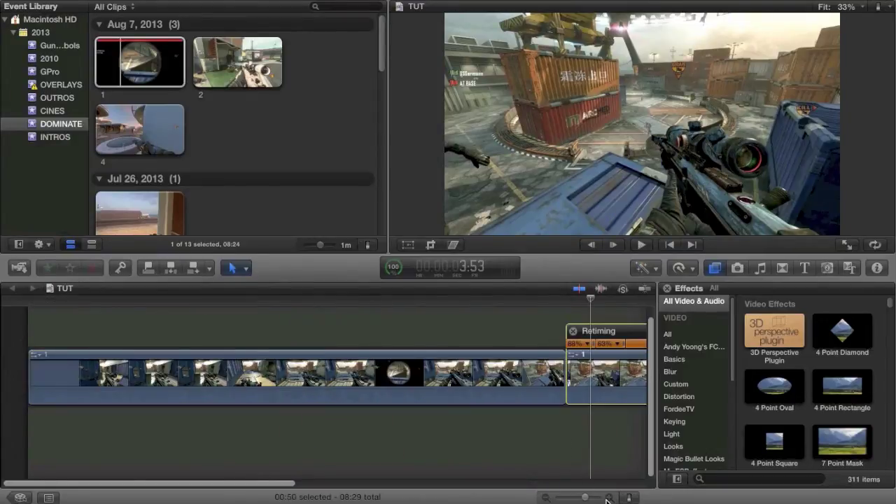
scroll(511, 358, right, 6)
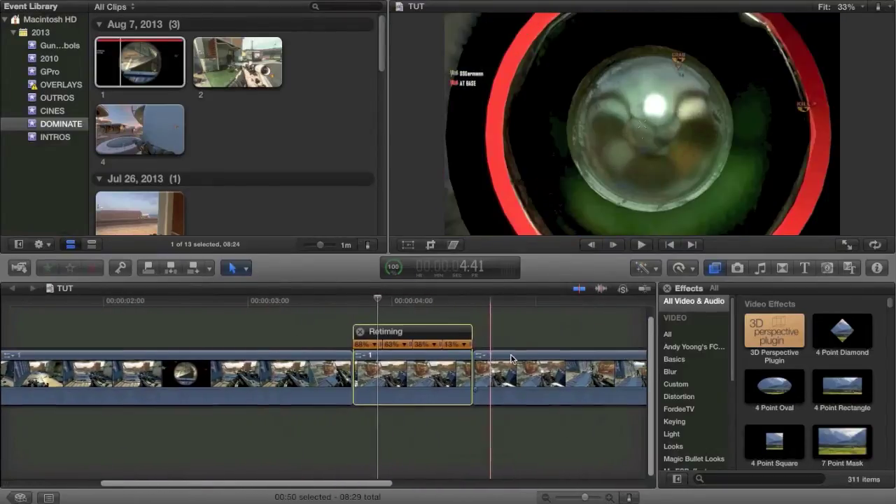
scroll(511, 359, right, 2)
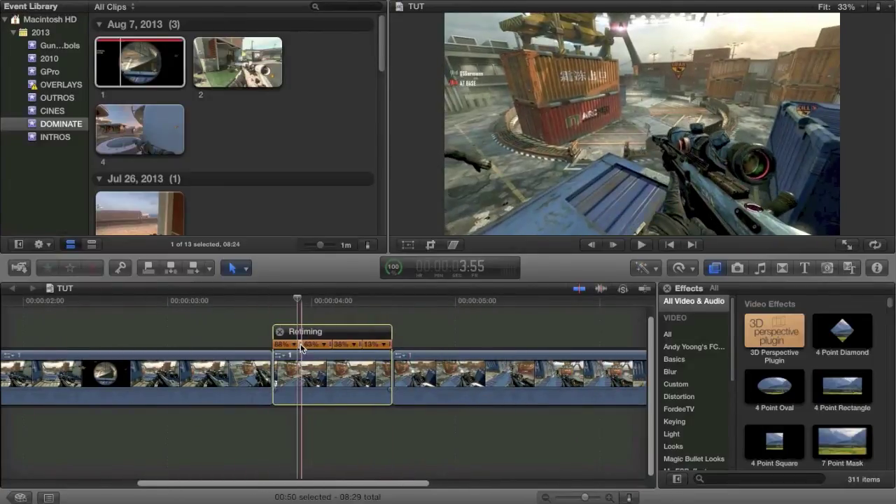
mouse_move(301, 347)
mouse_down()
mouse_move(323, 348)
mouse_move(315, 350)
mouse_up()
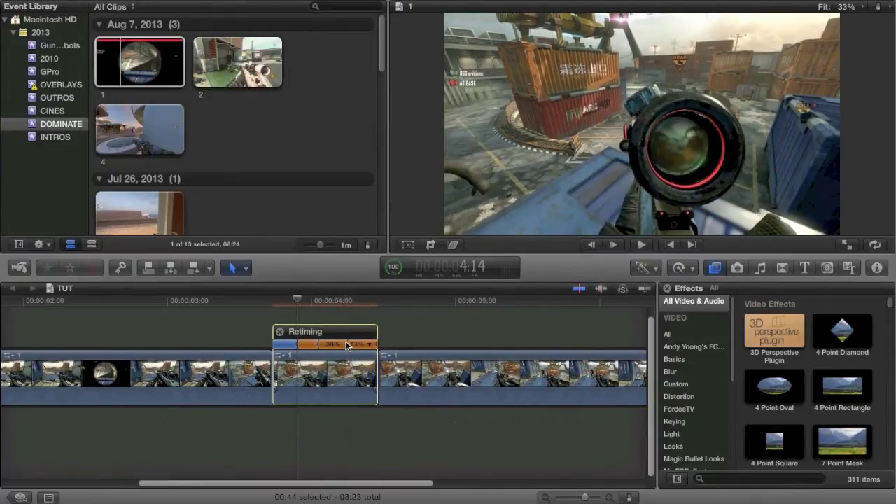
Slow the retimed section to 13%, preview it, and add a following section
mouse_move(345, 345)
mouse_down()
mouse_move(334, 347)
mouse_move(357, 347)
mouse_up()
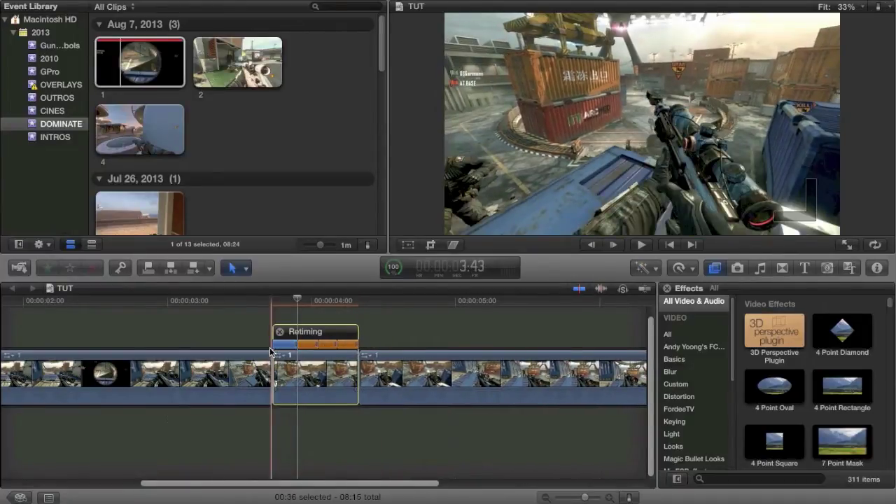
key(space)
key(space)
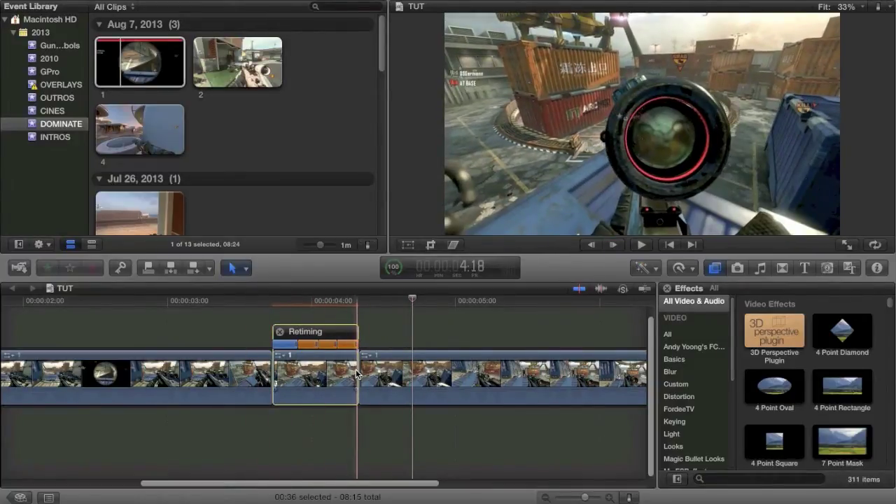
drag(357, 373, 482, 345)
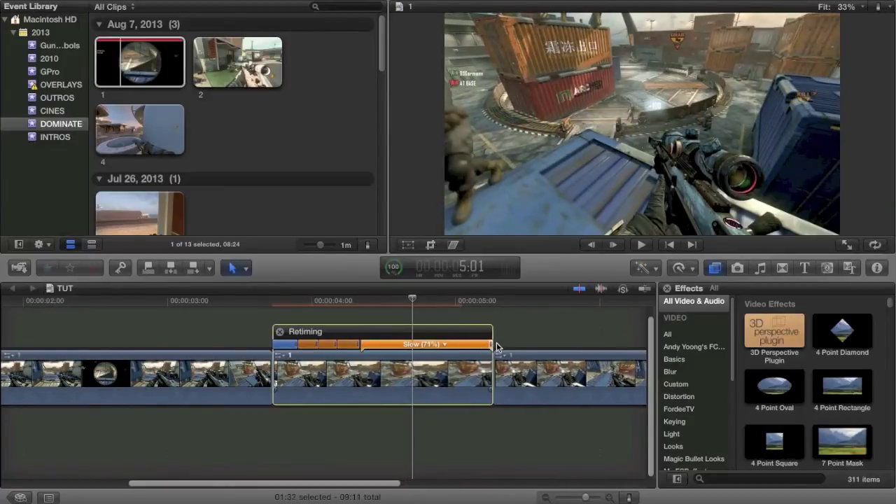
Slow the second section to 19% and play the clip back
drag(497, 346, 706, 361)
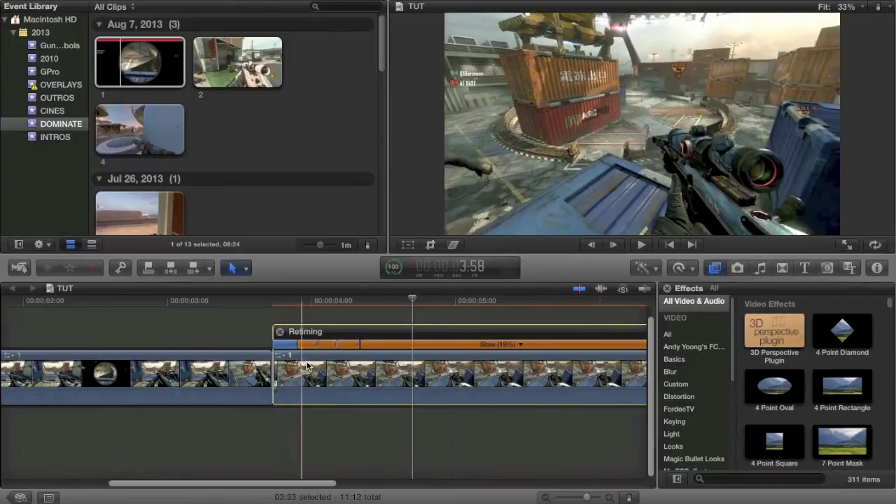
key(space)
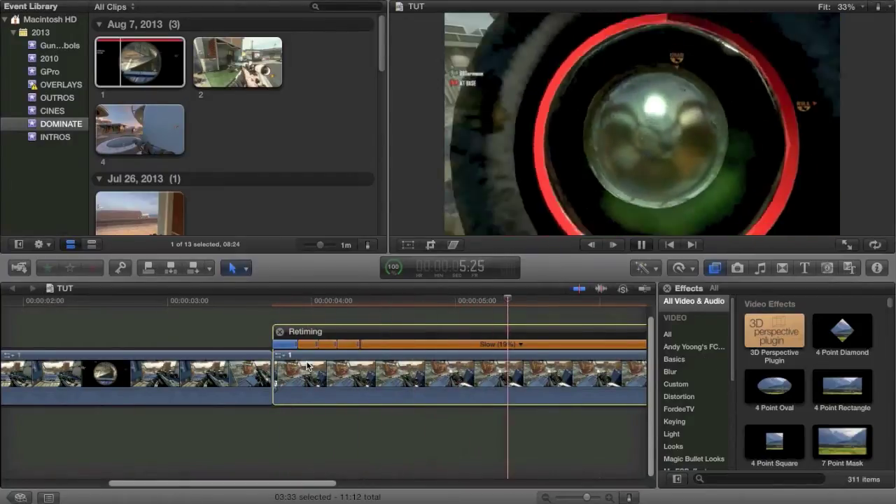
key(space)
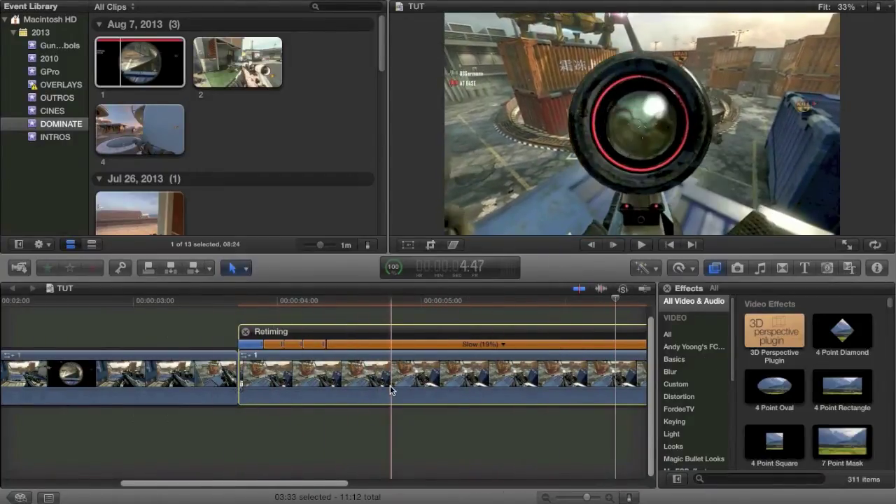
Extend the clip's start and make the opening section 49% slow motion, then preview
scroll(405, 381, right, 5)
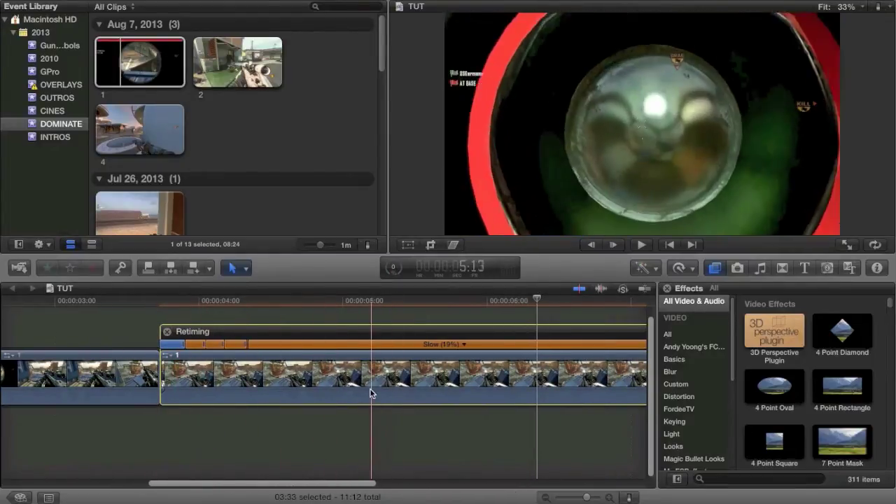
drag(162, 381, 82, 378)
drag(160, 343, 241, 360)
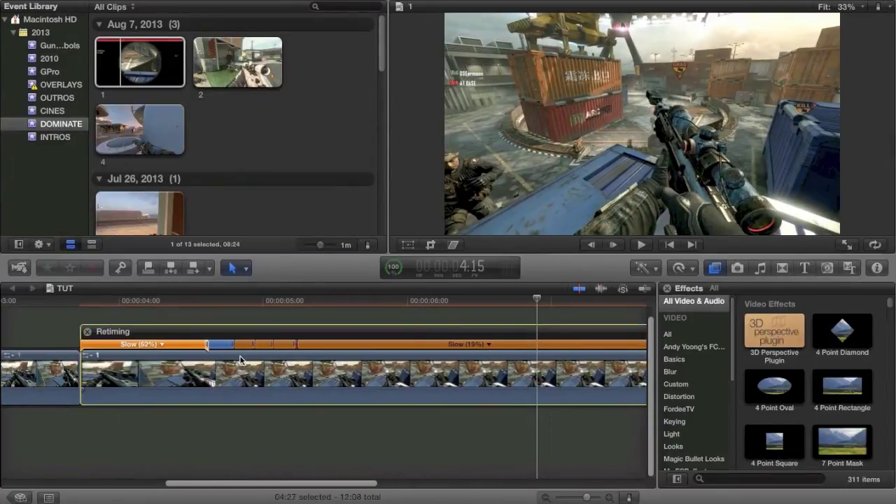
drag(81, 377, 59, 378)
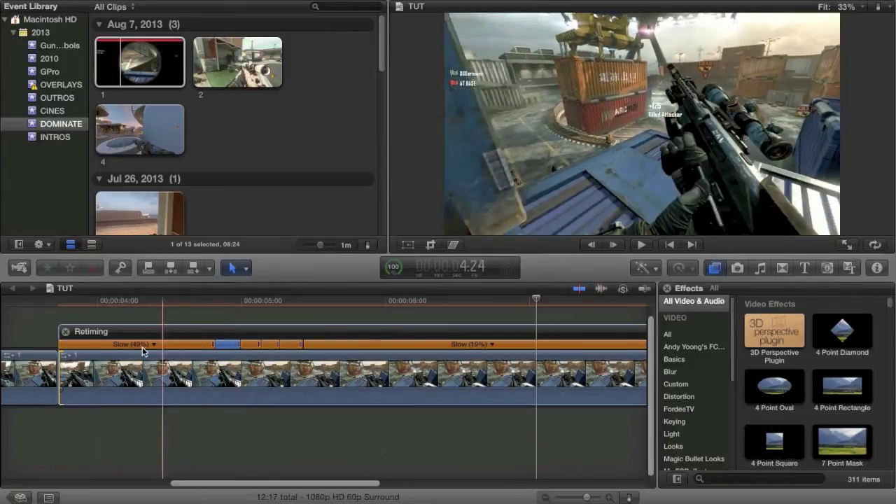
key(space)
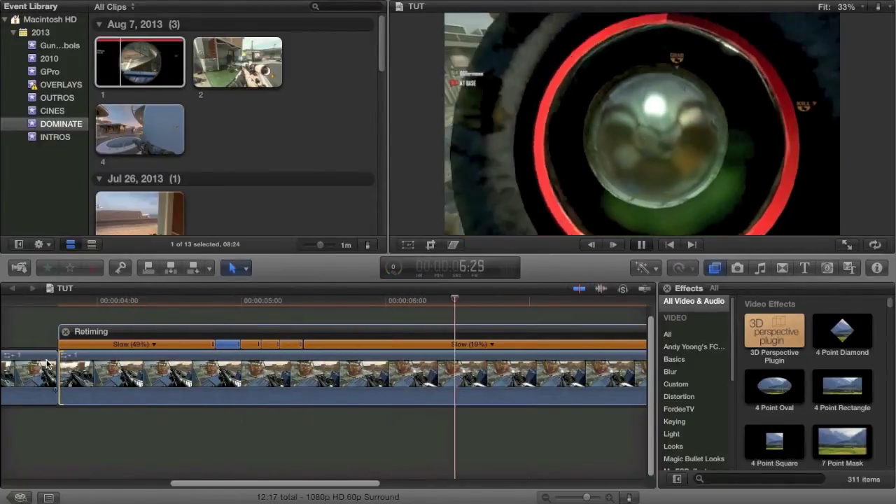
click(314, 388)
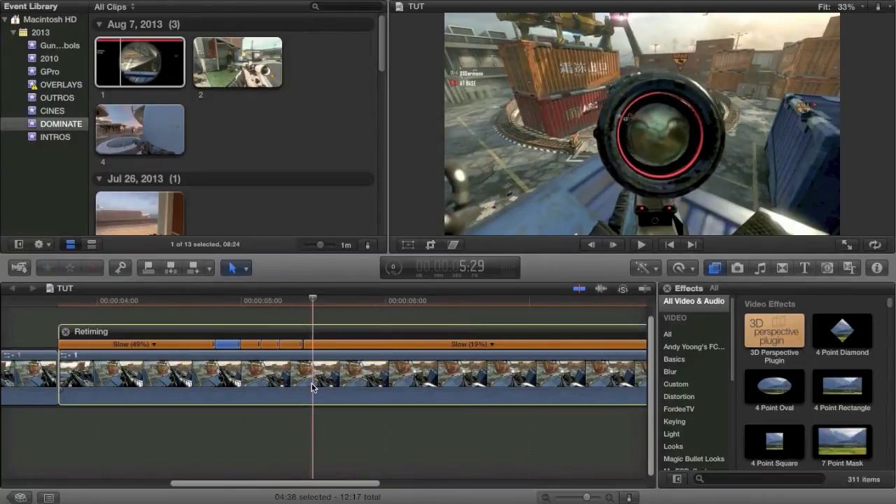
Reset the clip's speed and apply Speed Ramp from 0%, giving 13%, 38%, 63%, 67% sections
key(alt+super+r)
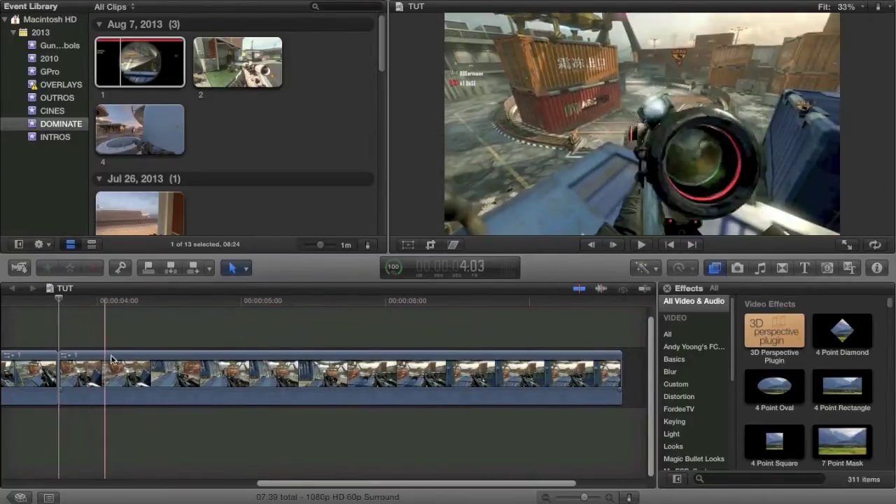
click(135, 378)
click(683, 268)
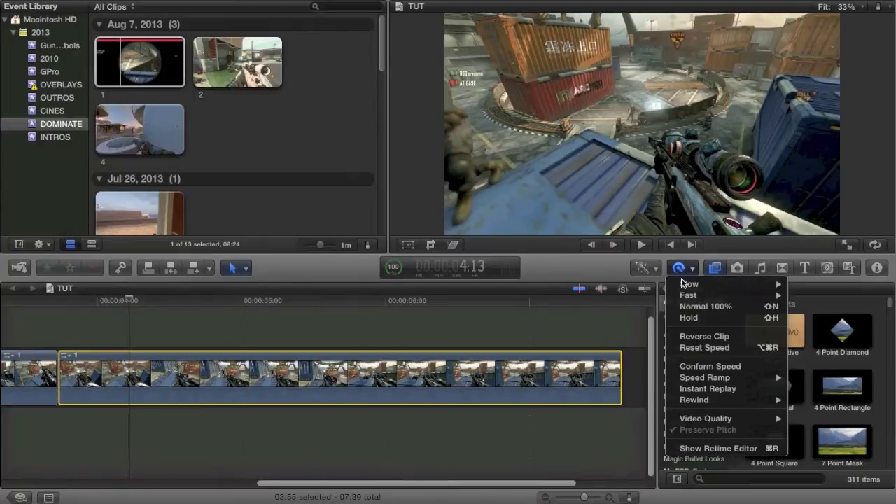
mouse_move(705, 381)
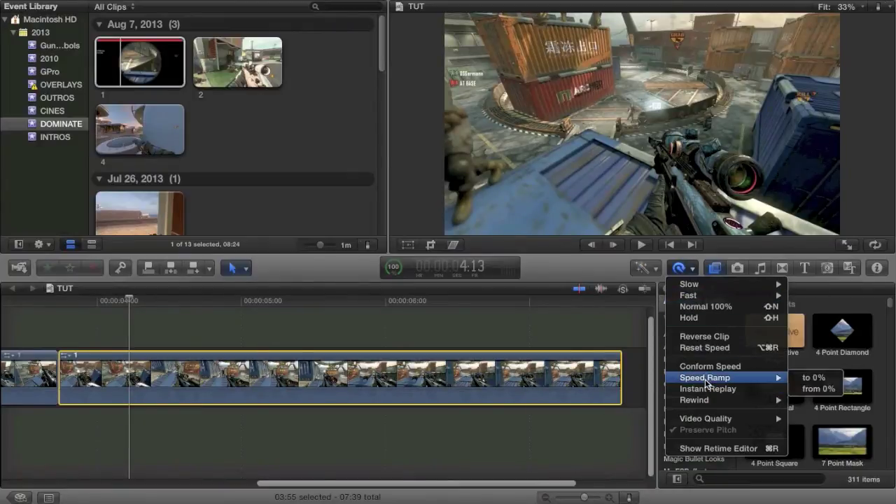
click(799, 389)
key(space)
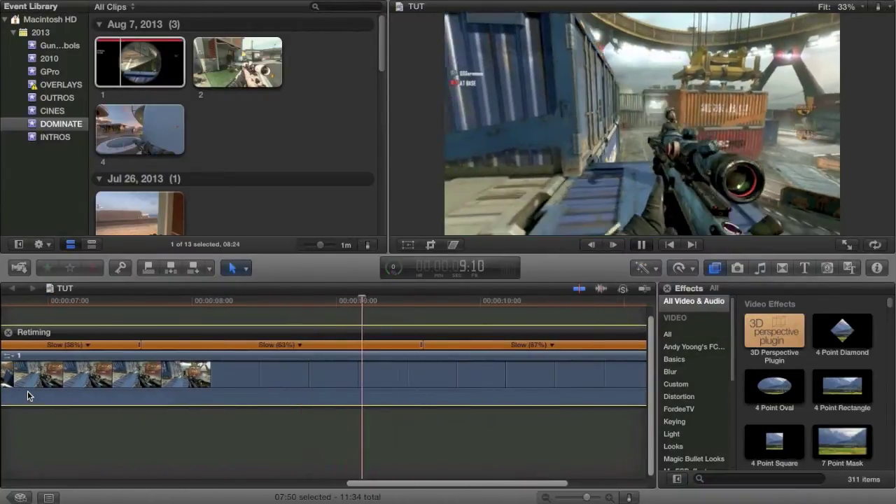
Stop playback and delete every gameplay clip, returning the TUT project to 00:00
key(space)
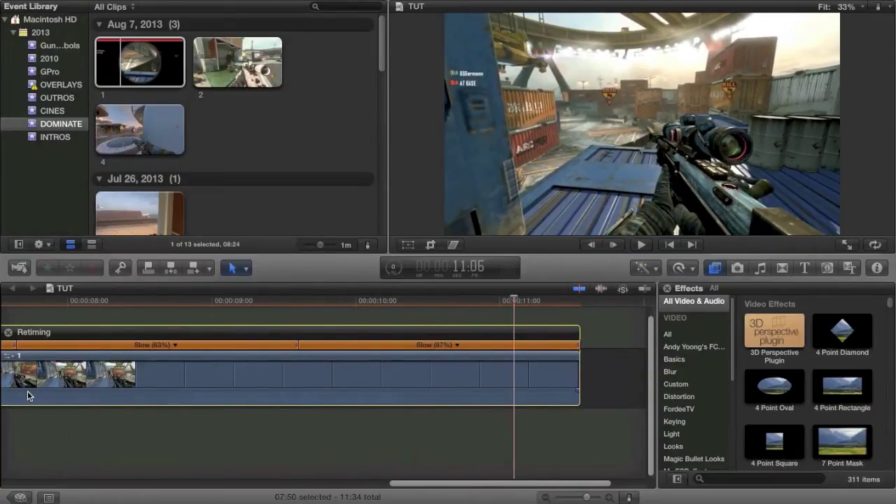
scroll(213, 410, left, 10)
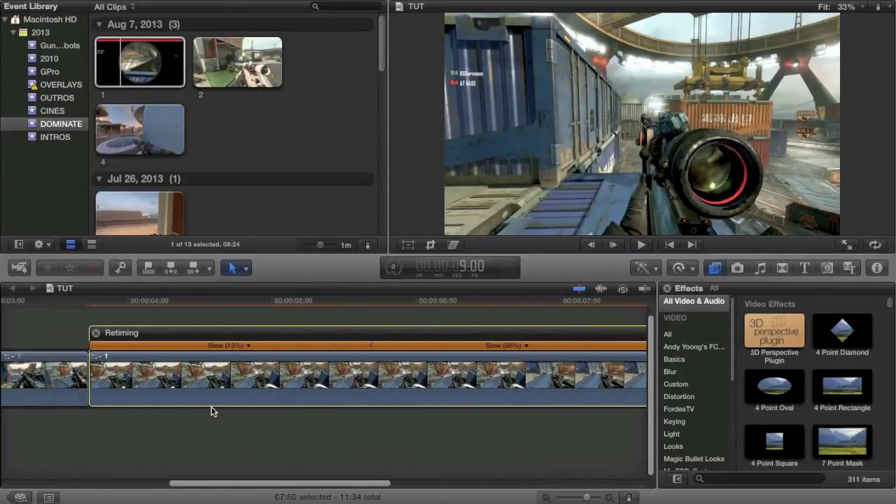
scroll(214, 411, left, 5)
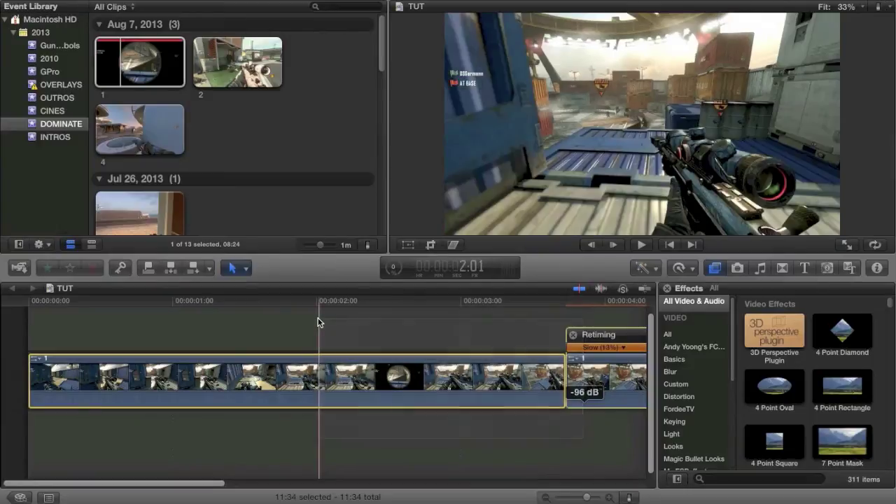
key(Delete)
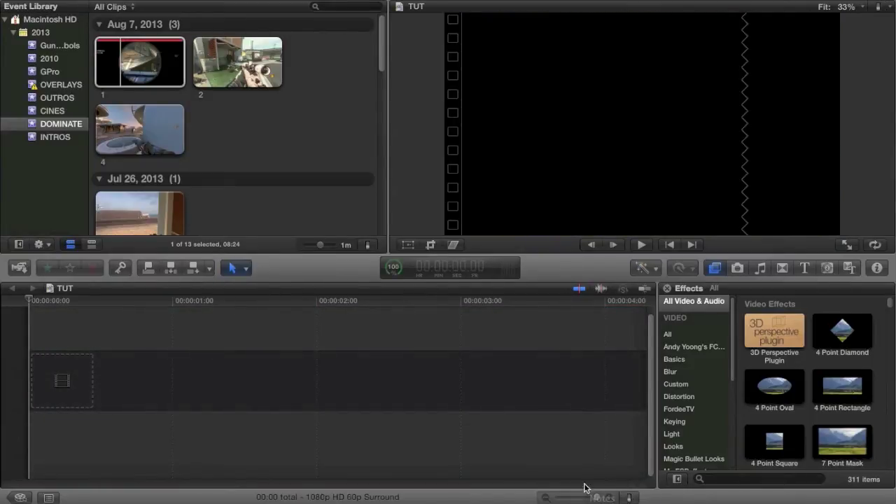